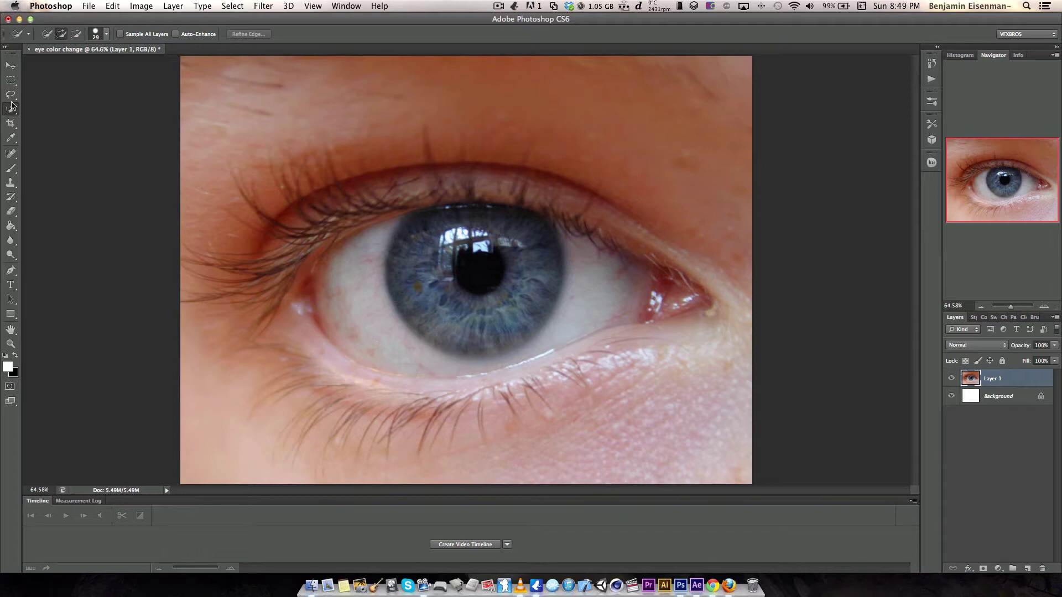
Select the blue iris with the Quick Selection brush sized to about 26 pixels.
{"action": "left_click", "coordinate": [10, 110], "text": "alt"}
{"action": "left_click", "coordinate": [11, 111], "text": "alt"}
{"action": "left_click", "coordinate": [95, 35]}
{"action": "left_click_drag", "start_coordinate": [63, 65], "coordinate": [61, 67]}
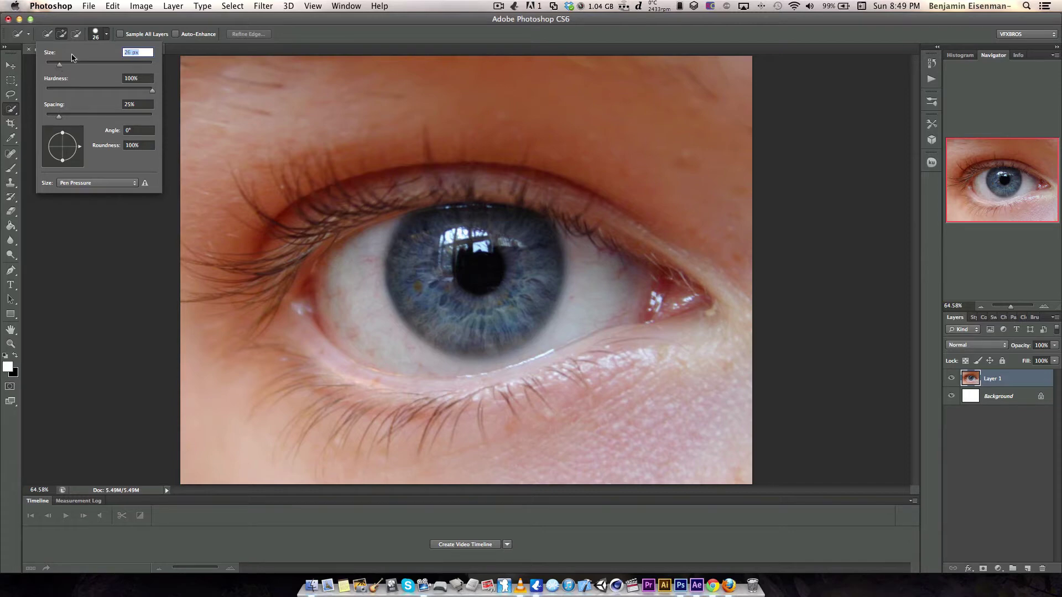
{"action": "left_click", "coordinate": [96, 36]}
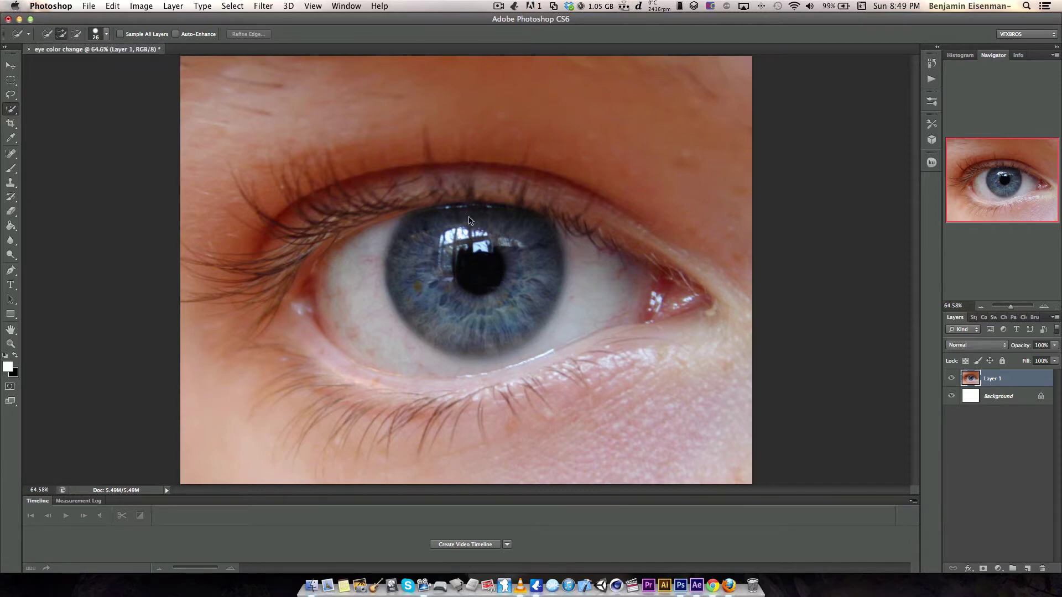
{"action": "mouse_move", "coordinate": [508, 236]}
{"action": "left_mouse_down"}
{"action": "mouse_move", "coordinate": [435, 236]}
{"action": "mouse_move", "coordinate": [513, 225]}
{"action": "mouse_move", "coordinate": [534, 243]}
{"action": "mouse_move", "coordinate": [548, 285]}
{"action": "mouse_move", "coordinate": [511, 329]}
{"action": "mouse_move", "coordinate": [454, 332]}
{"action": "mouse_move", "coordinate": [395, 293]}
{"action": "mouse_move", "coordinate": [394, 265]}
{"action": "left_mouse_up"}
Create a new layer named 'color'.
{"action": "key", "text": "super+shift+n"}
{"action": "key", "text": "BackSpace"}
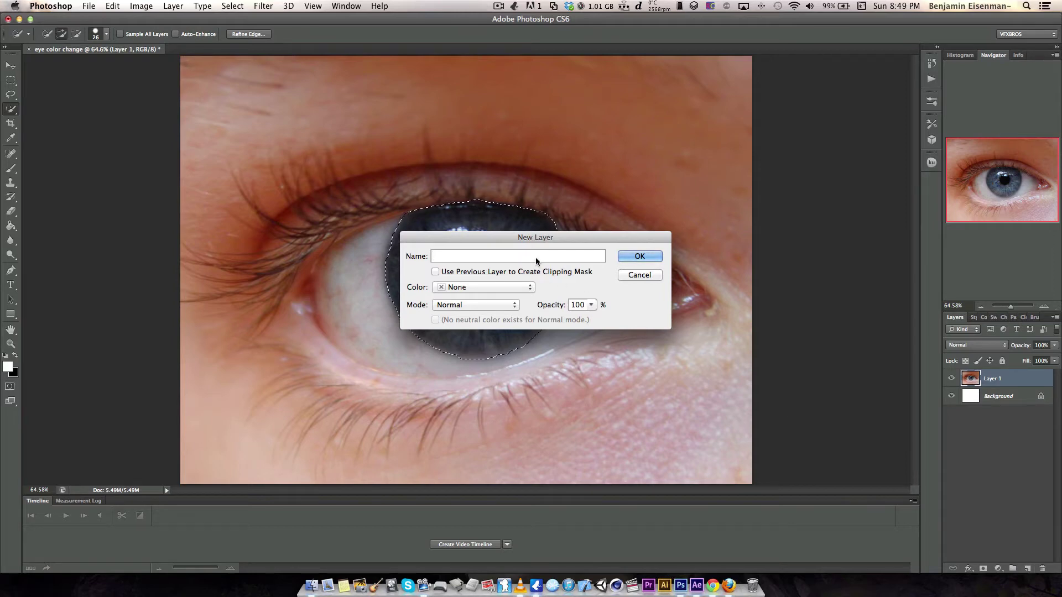
{"action": "type", "text": "color"}
{"action": "key", "text": "Return"}
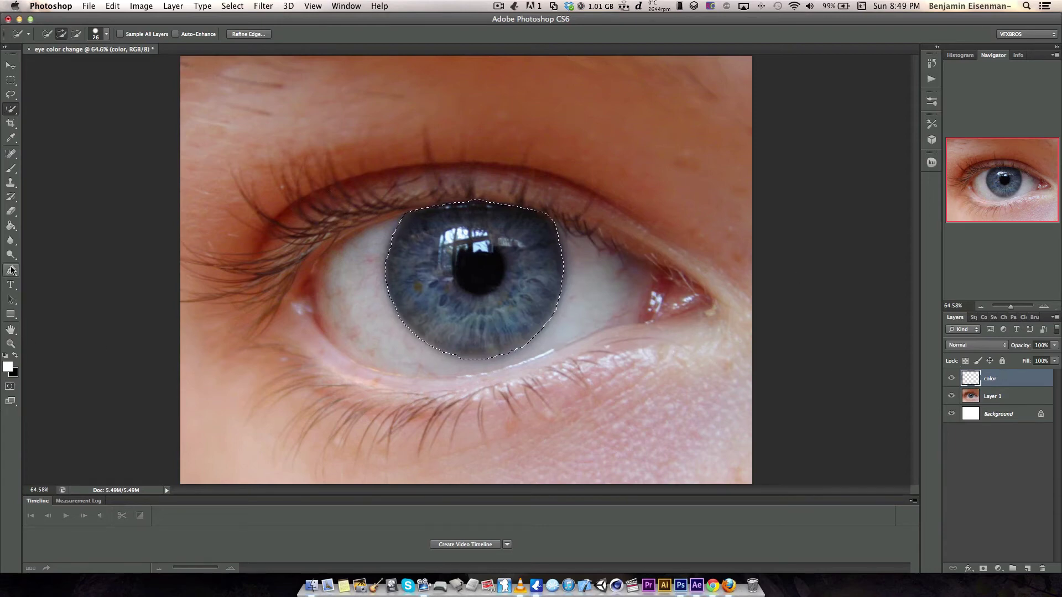
Set the foreground to green (#14d071) and fill the iris selection with the Paint Bucket.
{"action": "left_click", "coordinate": [11, 227]}
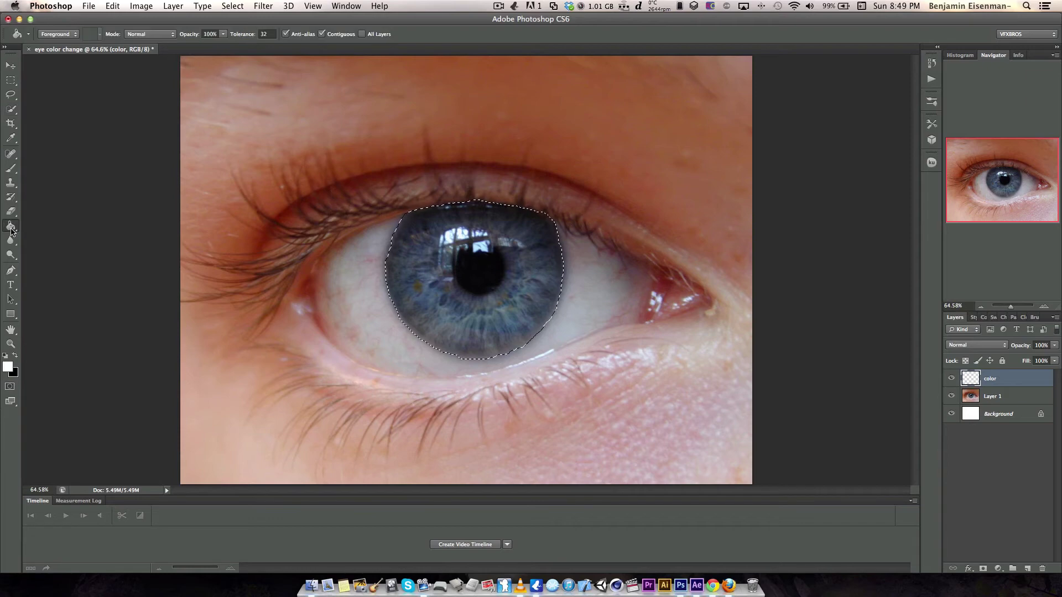
{"action": "left_click", "coordinate": [8, 368]}
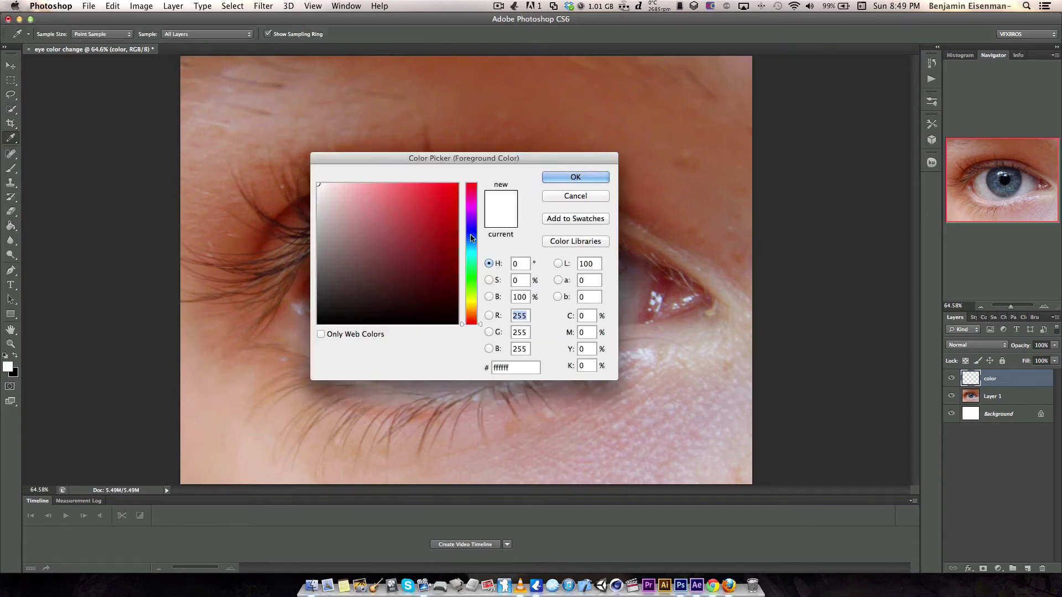
{"action": "left_click", "coordinate": [471, 261]}
{"action": "mouse_move", "coordinate": [471, 260]}
{"action": "left_mouse_down"}
{"action": "mouse_move", "coordinate": [472, 304]}
{"action": "mouse_move", "coordinate": [473, 264]}
{"action": "left_mouse_up"}
{"action": "left_click_drag", "start_coordinate": [445, 224], "coordinate": [443, 215]}
{"action": "key", "text": "Return"}
{"action": "key", "text": "g"}
{"action": "left_click", "coordinate": [479, 279]}
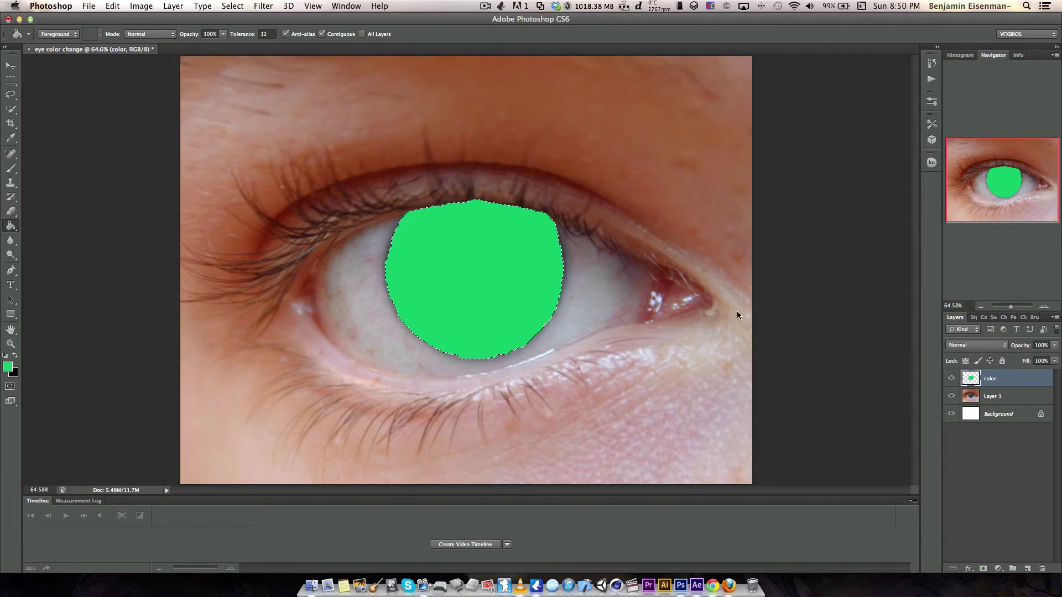
Try Overlay blending on the green layer, then undo it and the green fill.
{"action": "left_click", "coordinate": [963, 346]}
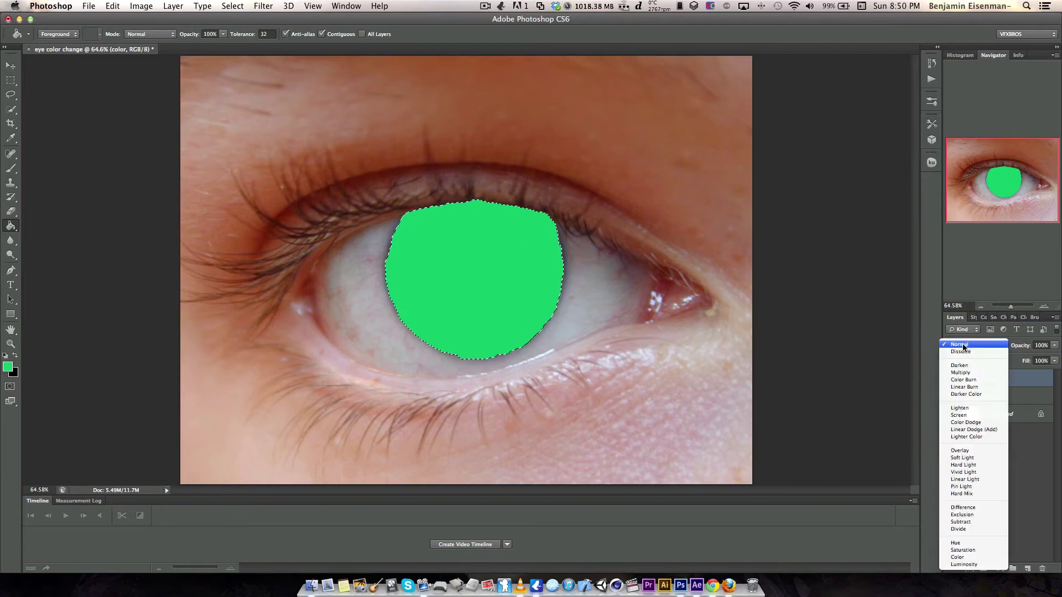
{"action": "left_click", "coordinate": [960, 452]}
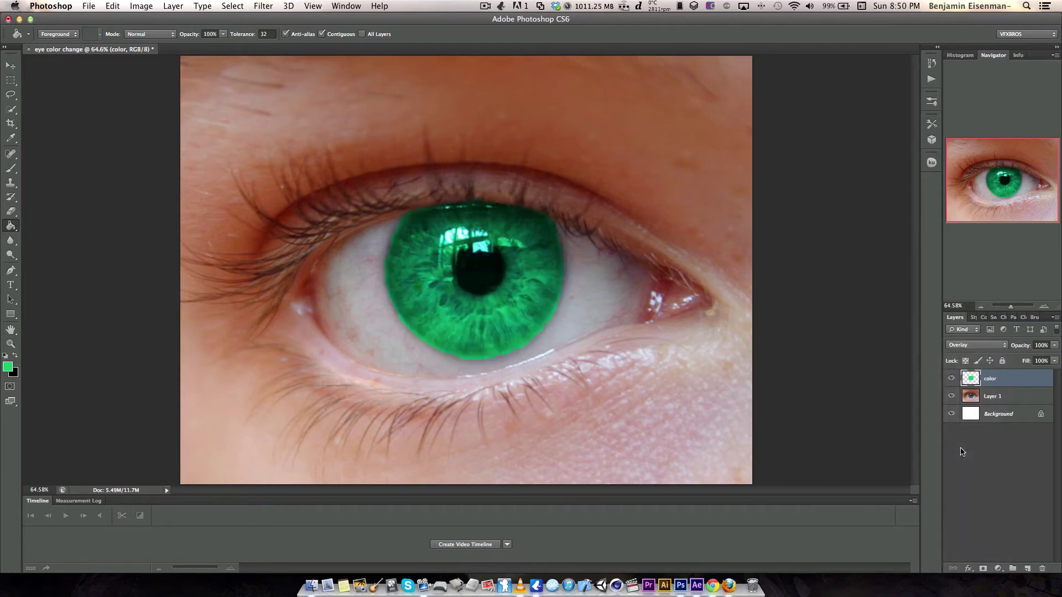
{"action": "key", "text": "super+alt+z"}
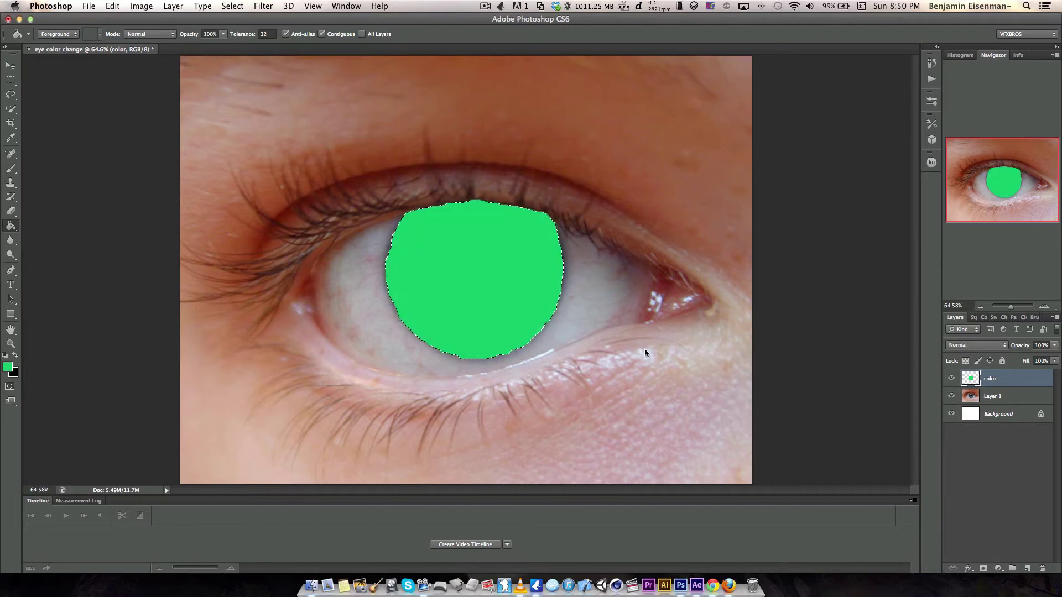
{"action": "key", "text": "super+alt+z"}
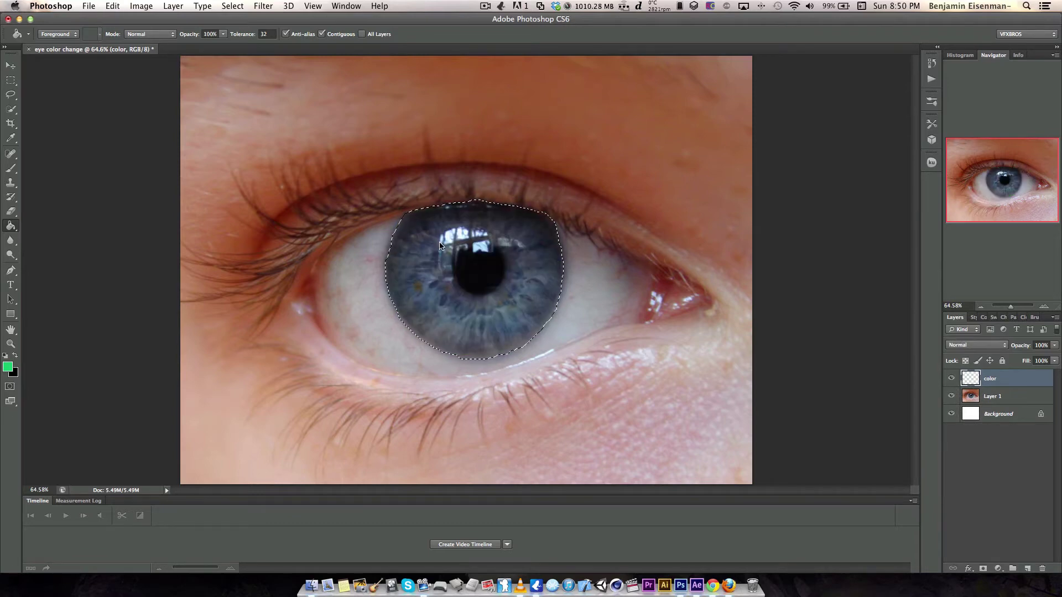
Feather the iris selection by 5 pixels.
{"action": "key", "text": "v"}
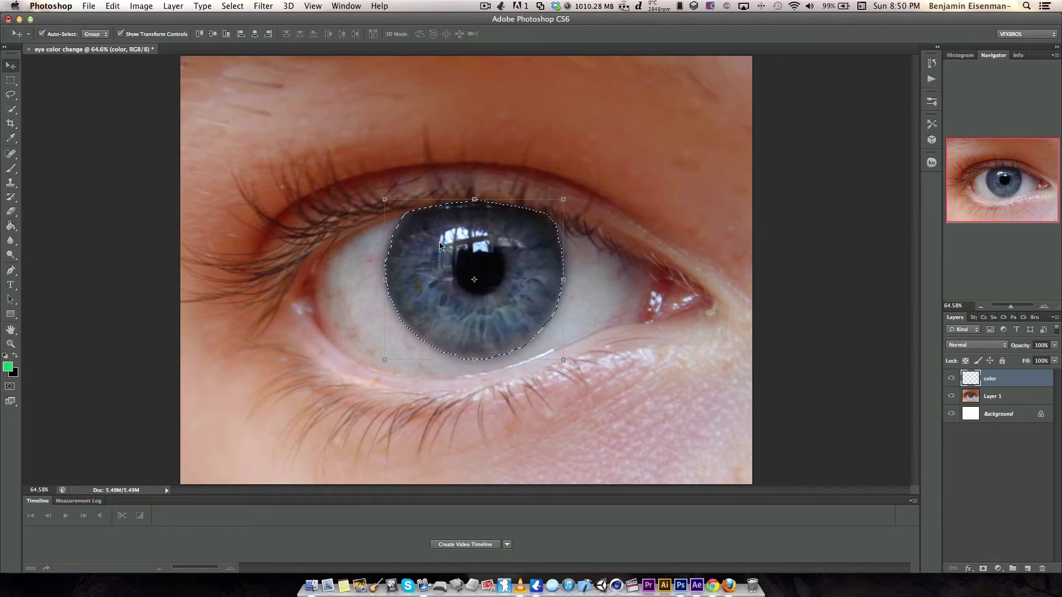
{"action": "left_click", "coordinate": [9, 154]}
{"action": "left_click", "coordinate": [11, 109]}
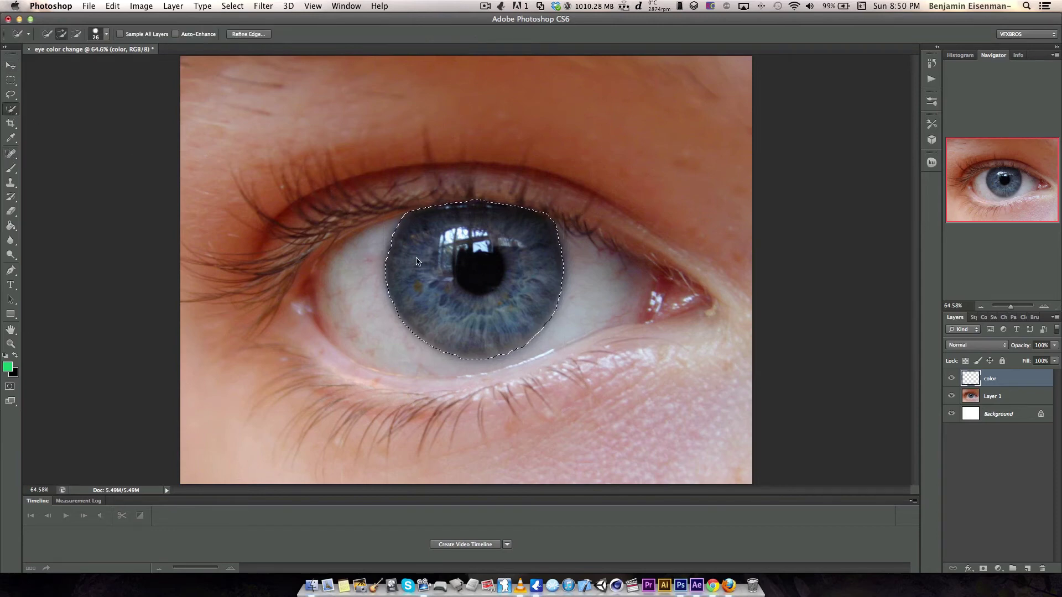
{"action": "right_click", "coordinate": [527, 276]}
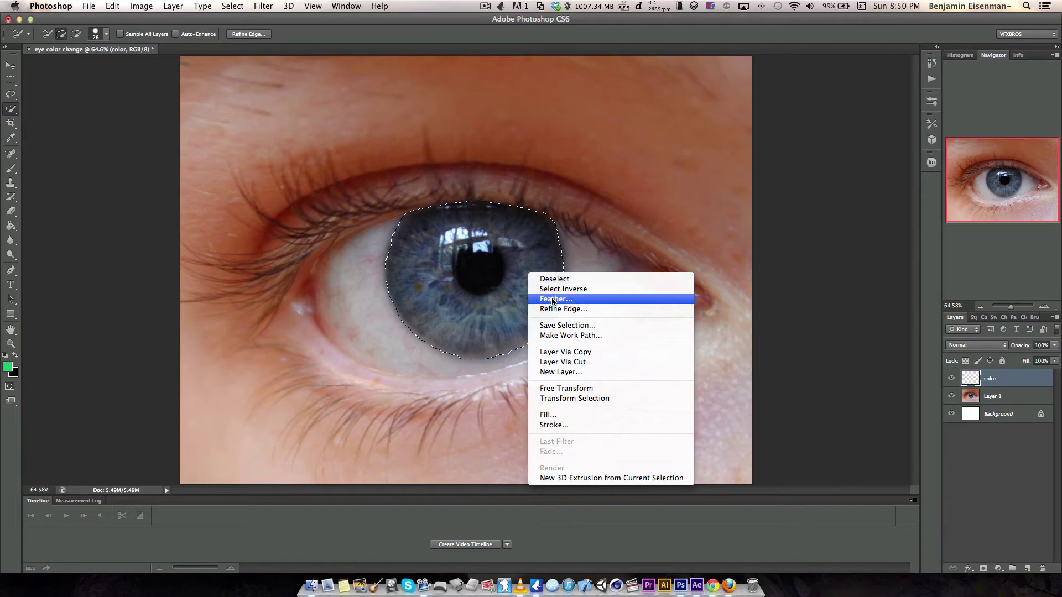
{"action": "left_click", "coordinate": [552, 300]}
{"action": "key", "text": "BackSpace"}
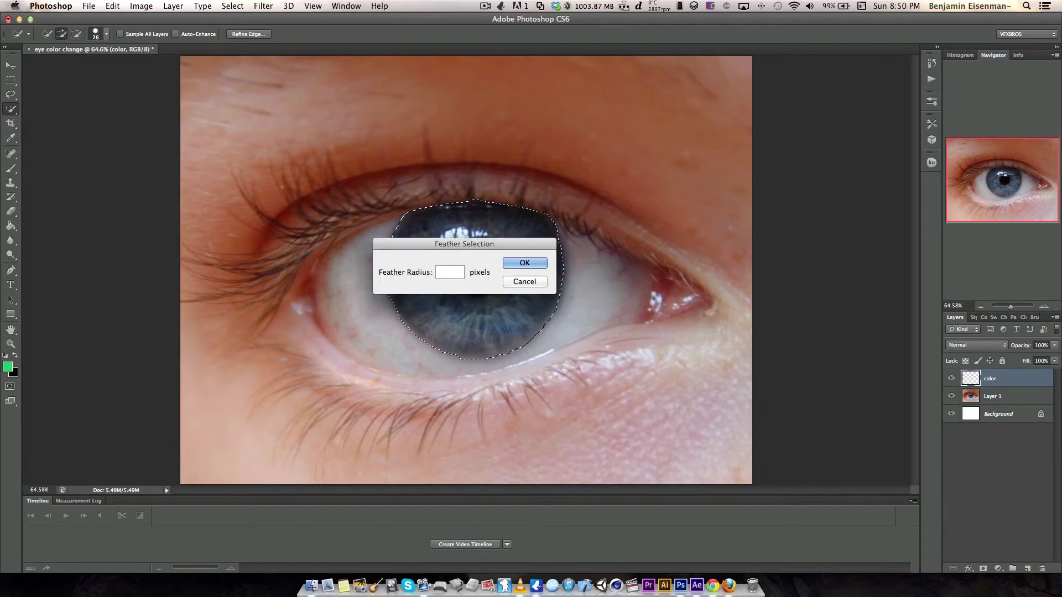
{"action": "type", "text": "5"}
{"action": "key", "text": "Return"}
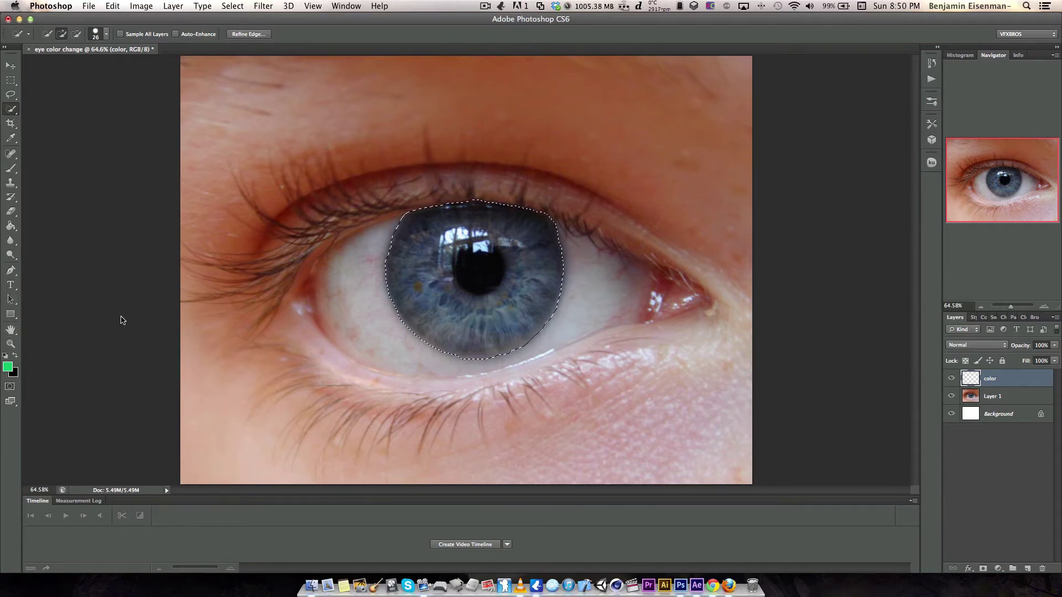
Refill the feathered iris green, set the layer to Overlay, and deselect.
{"action": "left_click", "coordinate": [11, 226]}
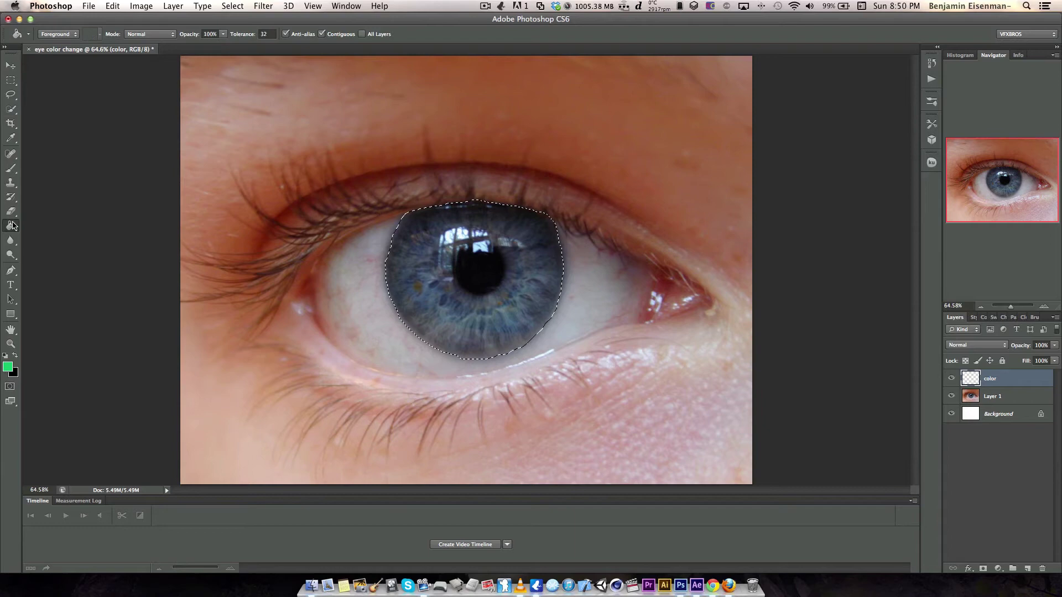
{"action": "left_click", "coordinate": [464, 234]}
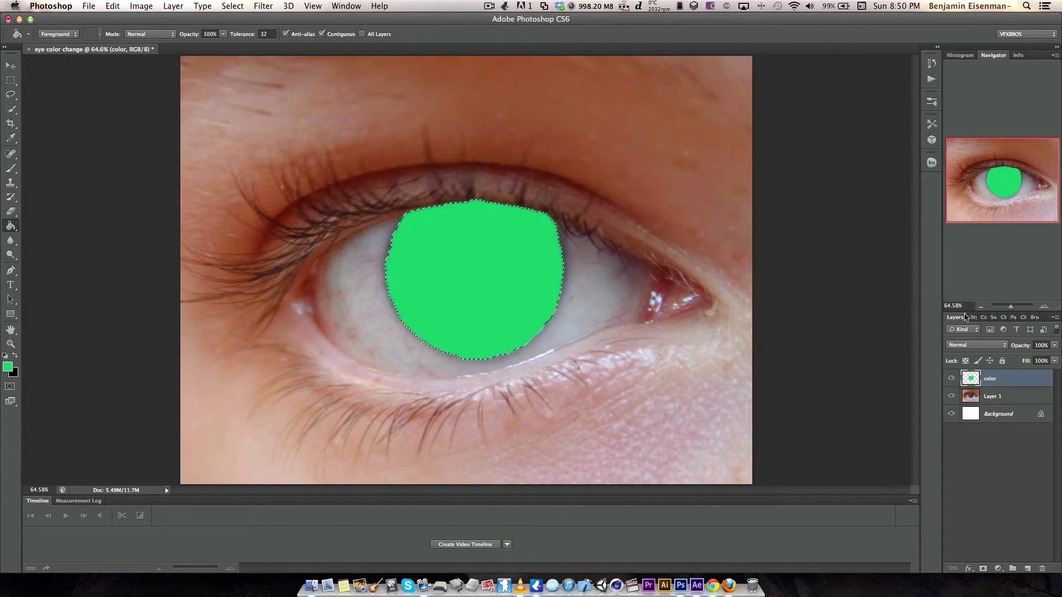
{"action": "left_click", "coordinate": [967, 346]}
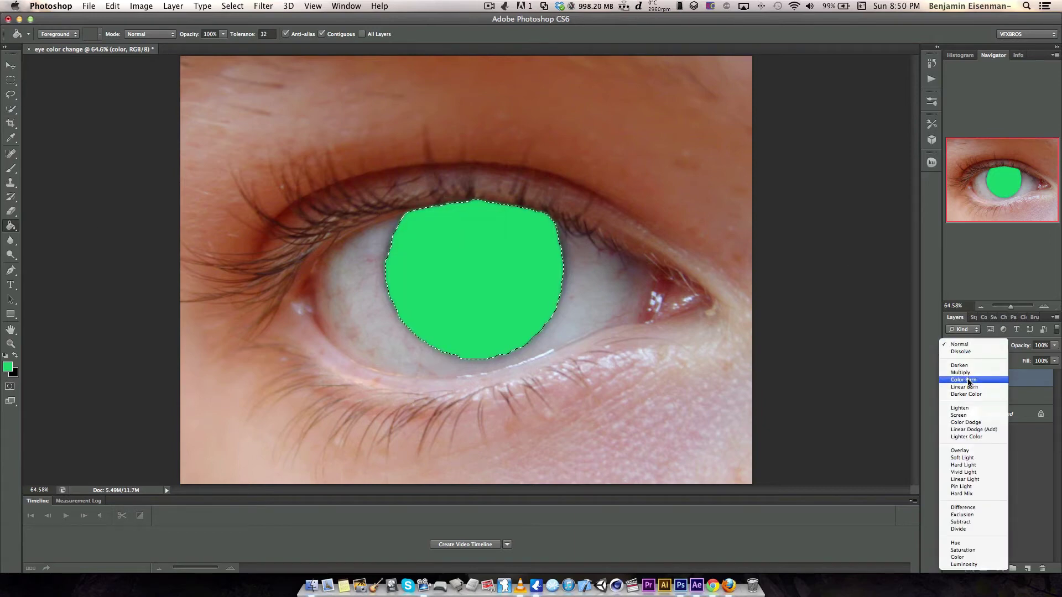
{"action": "left_click", "coordinate": [958, 451]}
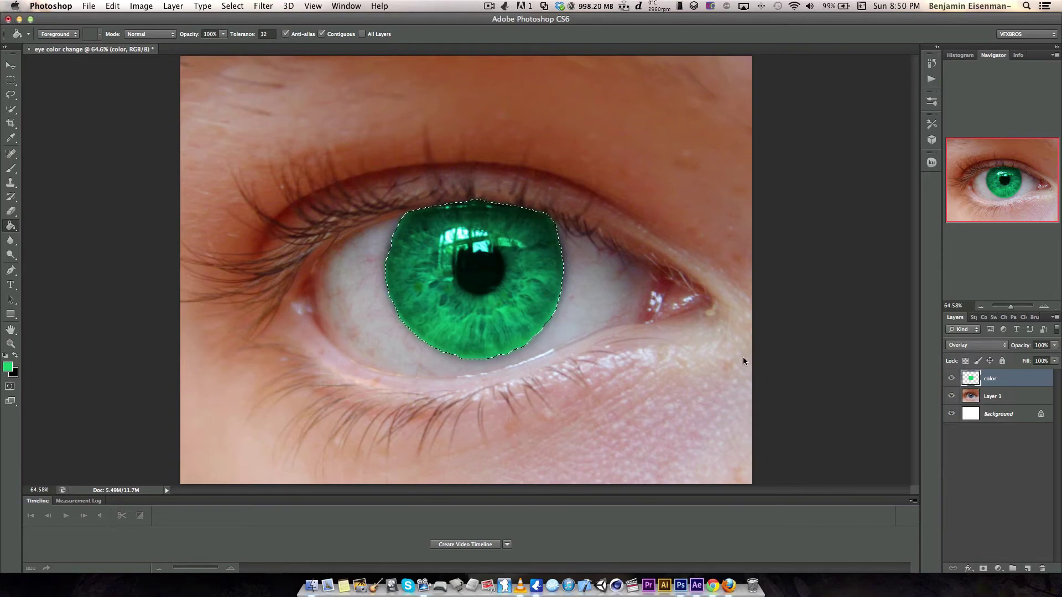
{"action": "key", "text": "super+d"}
Set the Eraser to Brush mode with a soft 0% hardness, 50 px brush.
{"action": "left_click", "coordinate": [13, 212]}
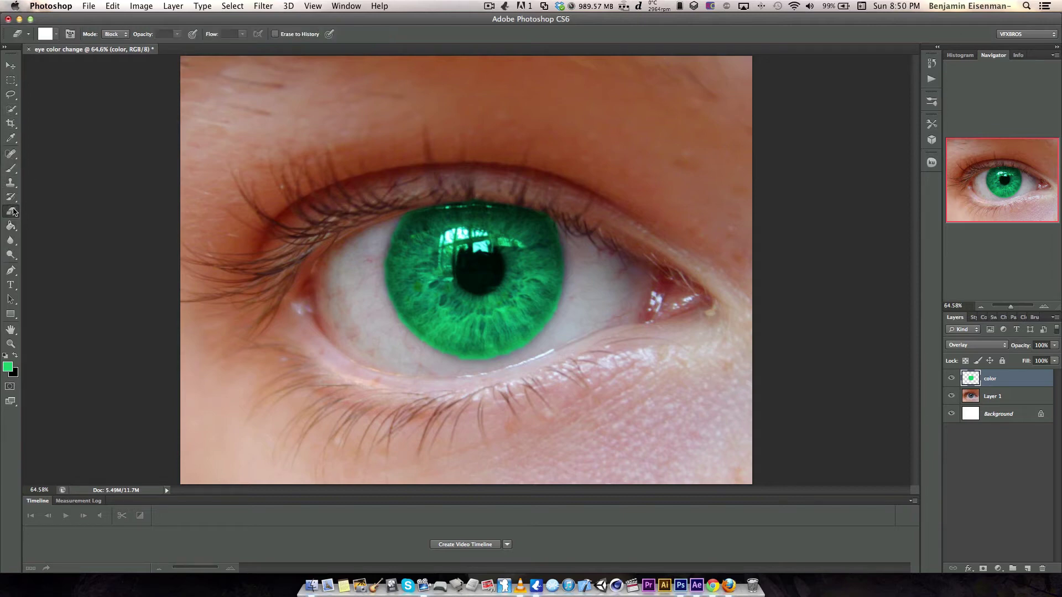
{"action": "left_click", "coordinate": [114, 34]}
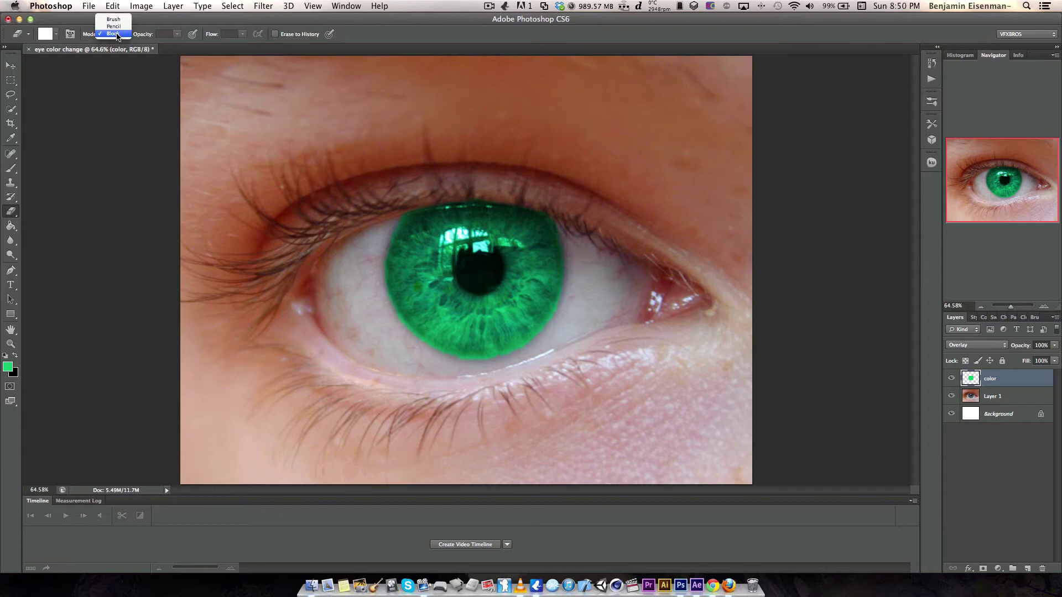
{"action": "left_click", "coordinate": [115, 19]}
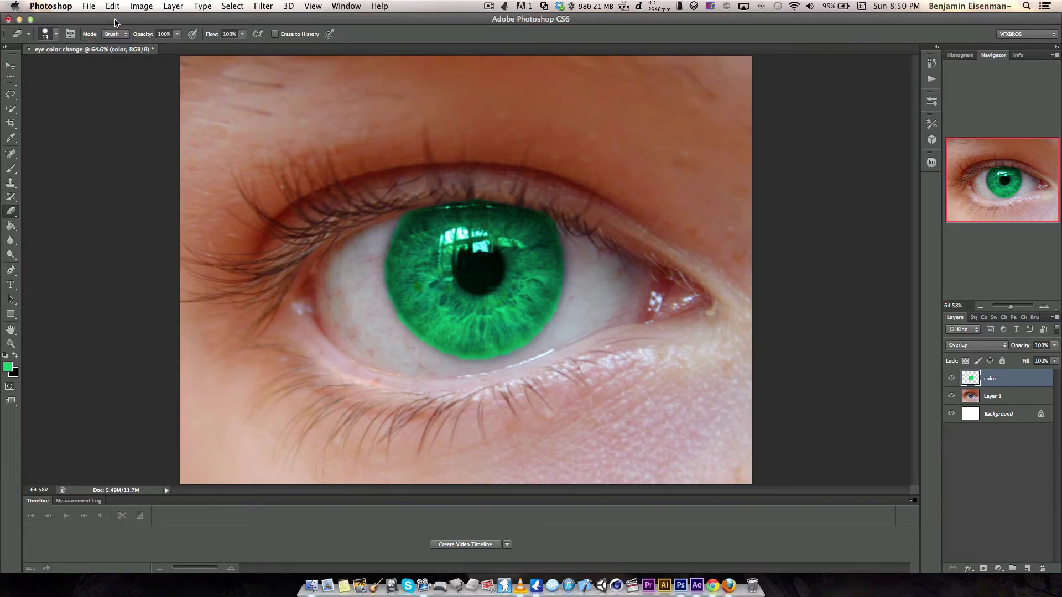
{"action": "left_click", "coordinate": [54, 36]}
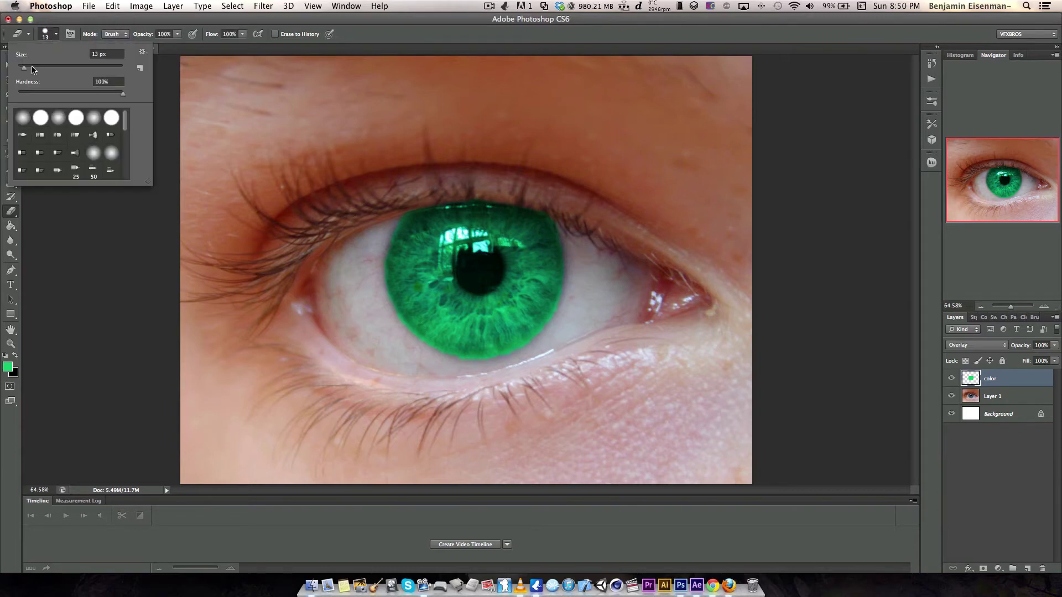
{"action": "left_click_drag", "start_coordinate": [33, 69], "coordinate": [30, 70]}
{"action": "left_click", "coordinate": [47, 36]}
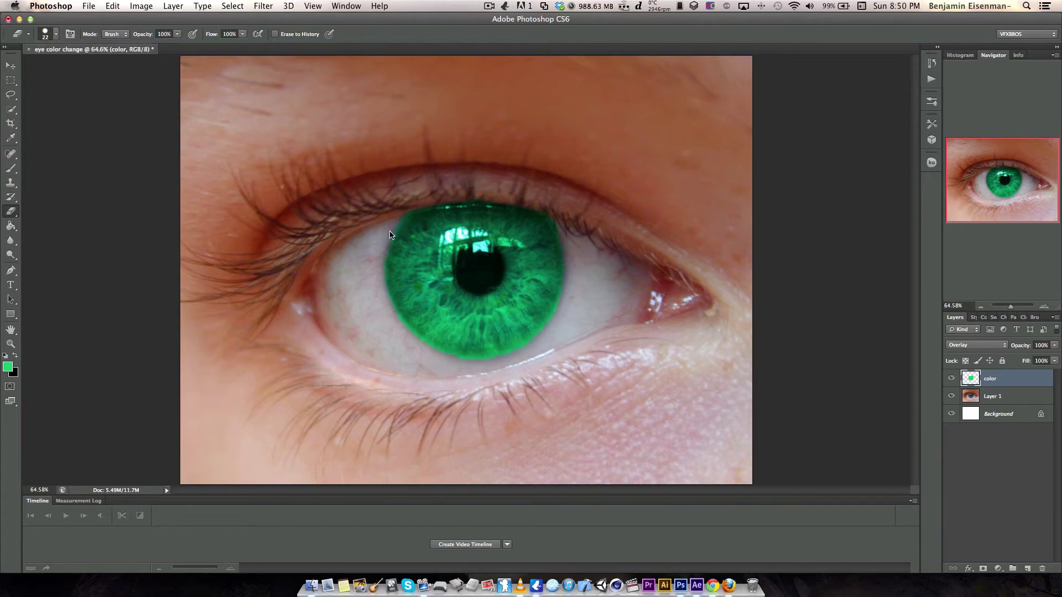
{"action": "left_click", "coordinate": [53, 38]}
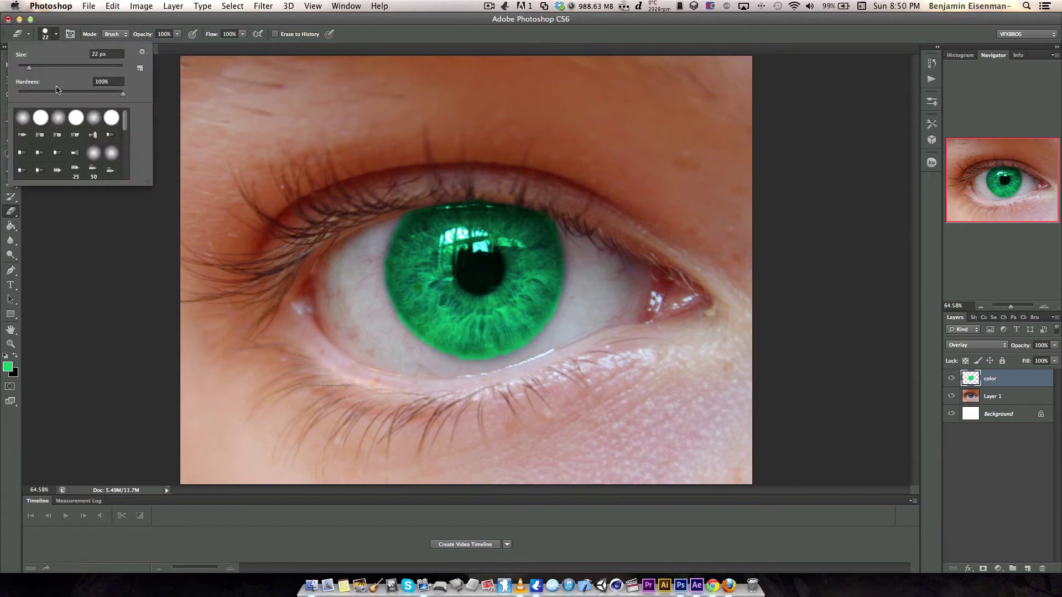
{"action": "left_click", "coordinate": [27, 115]}
{"action": "left_click", "coordinate": [55, 34]}
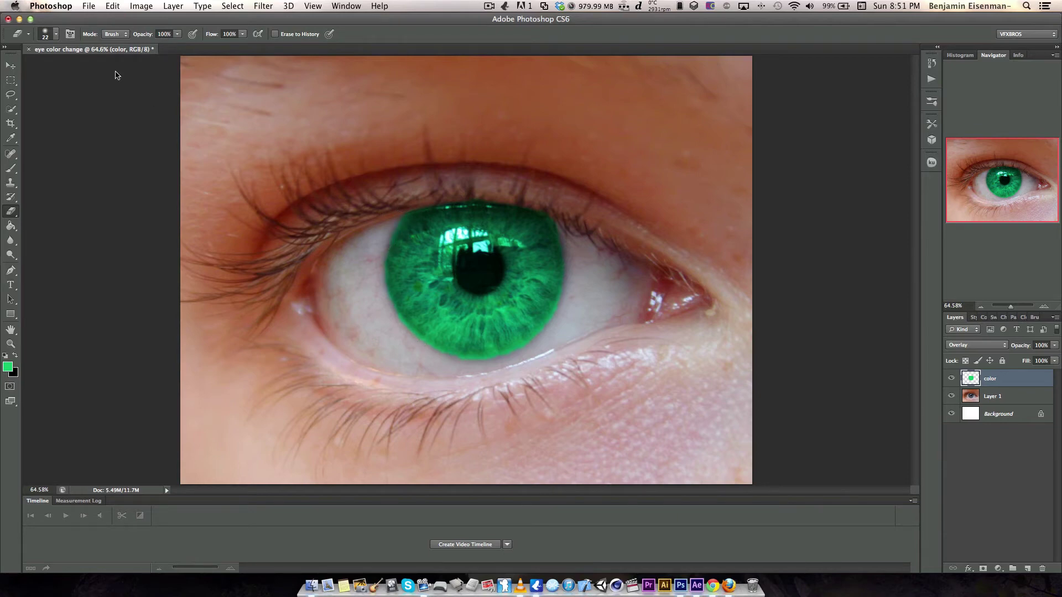
{"action": "left_click", "coordinate": [44, 34]}
{"action": "left_click", "coordinate": [45, 66]}
{"action": "key", "text": "Return"}
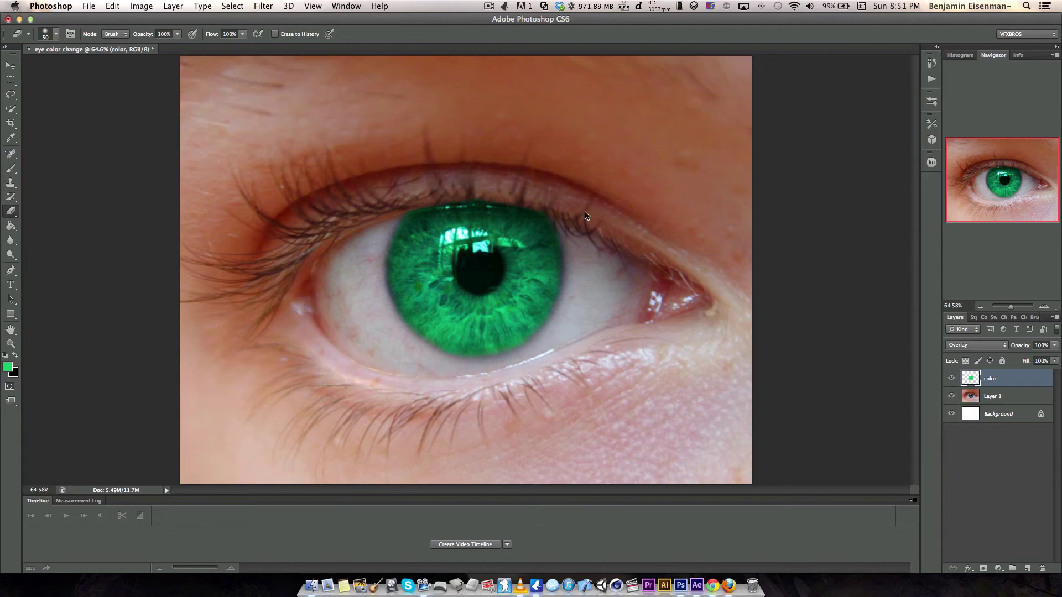
Switch to Quick Selection and hide the green color layer.
{"action": "left_click", "coordinate": [11, 154]}
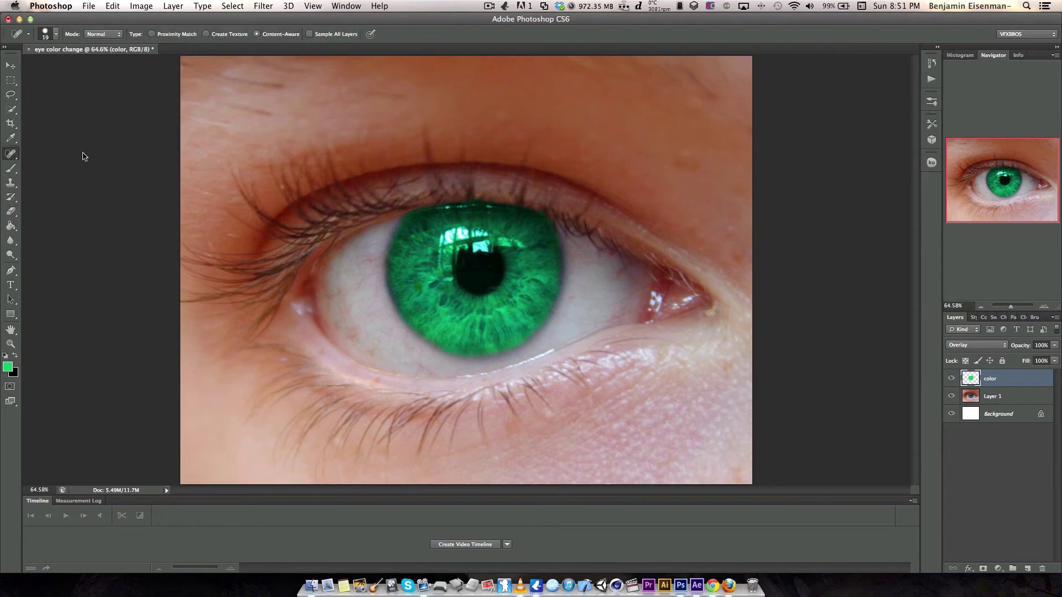
{"action": "left_click", "coordinate": [11, 111]}
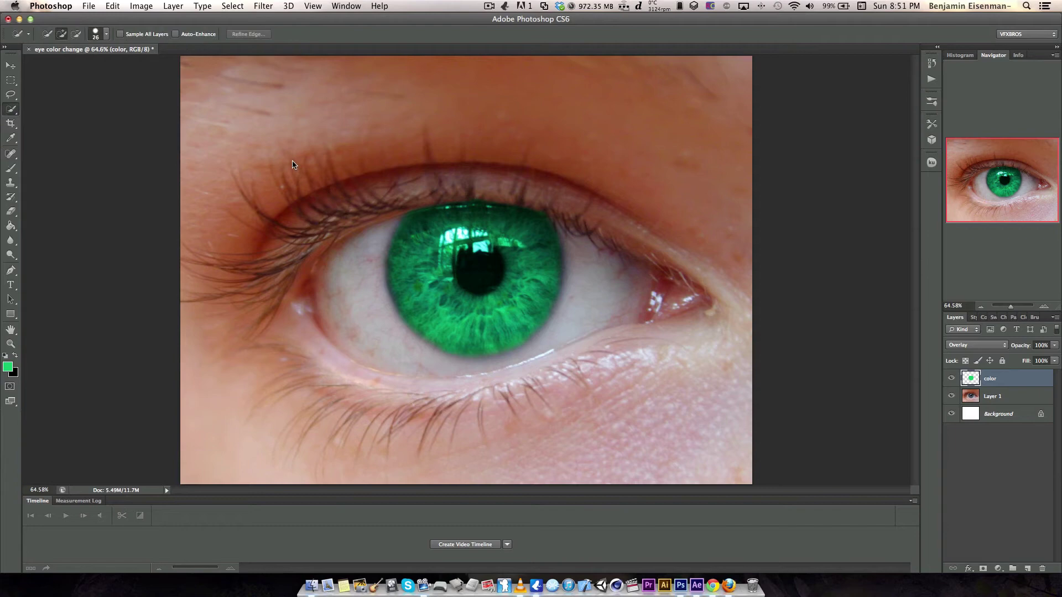
{"action": "left_click", "coordinate": [951, 379]}
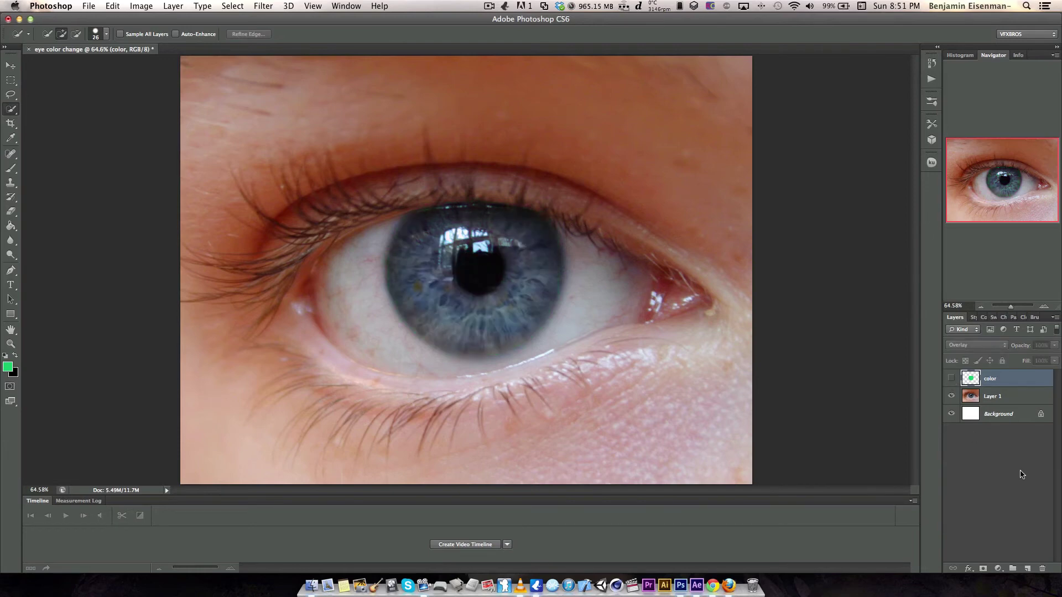
Make Layer 1 active and select the whole blue iris on it.
{"action": "left_click", "coordinate": [1021, 399]}
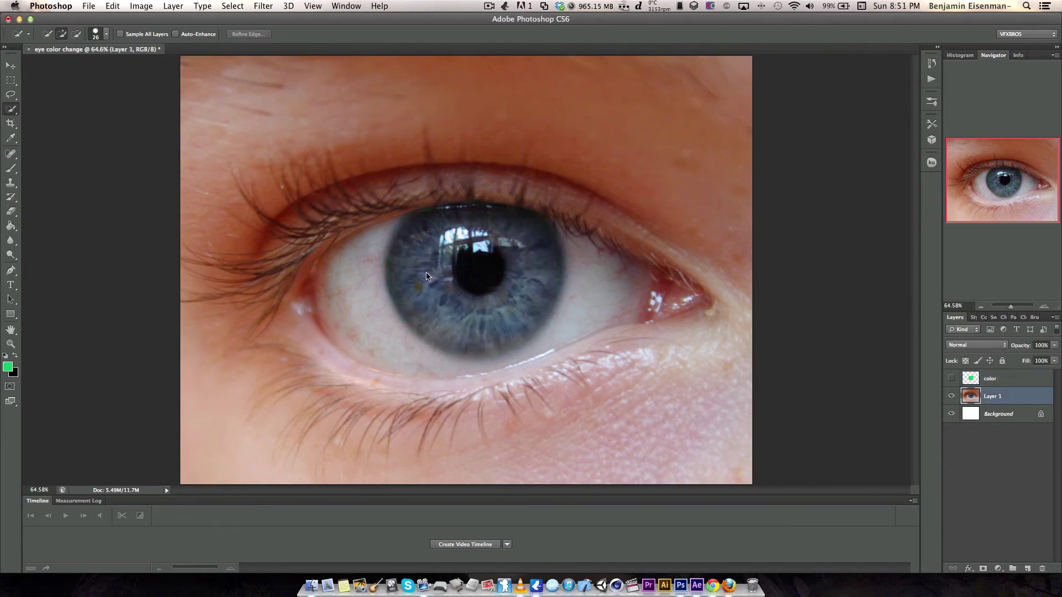
{"action": "left_click_drag", "start_coordinate": [453, 230], "coordinate": [412, 260]}
{"action": "mouse_move", "coordinate": [482, 286]}
{"action": "left_mouse_down"}
{"action": "mouse_move", "coordinate": [493, 224]}
{"action": "mouse_move", "coordinate": [439, 228]}
{"action": "mouse_move", "coordinate": [489, 249]}
{"action": "mouse_move", "coordinate": [466, 257]}
{"action": "mouse_move", "coordinate": [531, 236]}
{"action": "mouse_move", "coordinate": [539, 278]}
{"action": "mouse_move", "coordinate": [510, 325]}
{"action": "mouse_move", "coordinate": [473, 337]}
{"action": "left_mouse_up"}
Copy the iris to a new layer, check it by toggling Layer 1, then undo.
{"action": "key", "text": "super+j"}
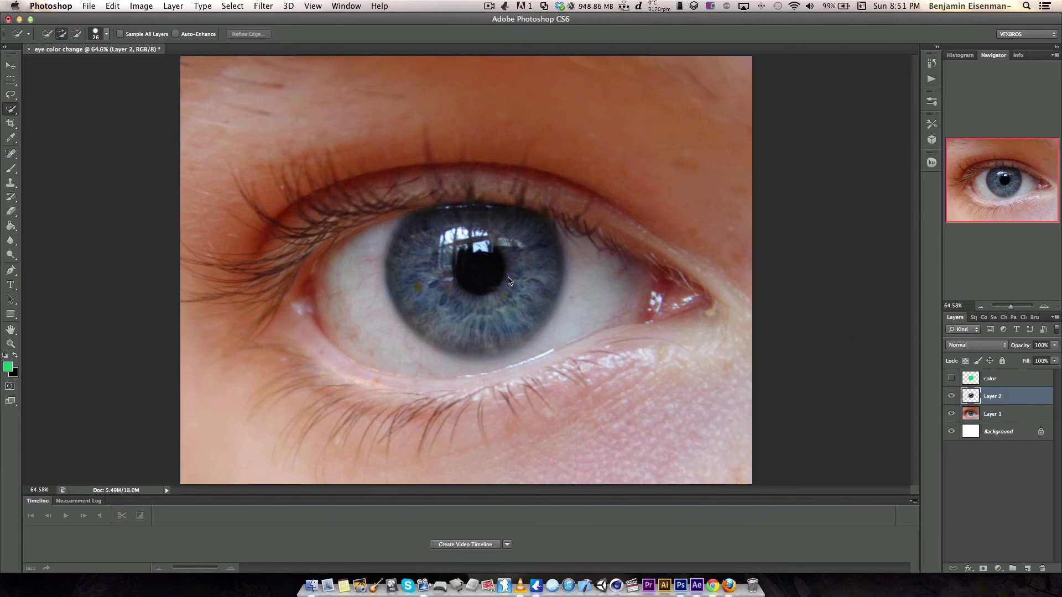
{"action": "left_click", "coordinate": [949, 415]}
{"action": "left_click", "coordinate": [949, 414]}
{"action": "left_click", "coordinate": [949, 414]}
{"action": "left_click", "coordinate": [949, 415]}
{"action": "left_click", "coordinate": [952, 414]}
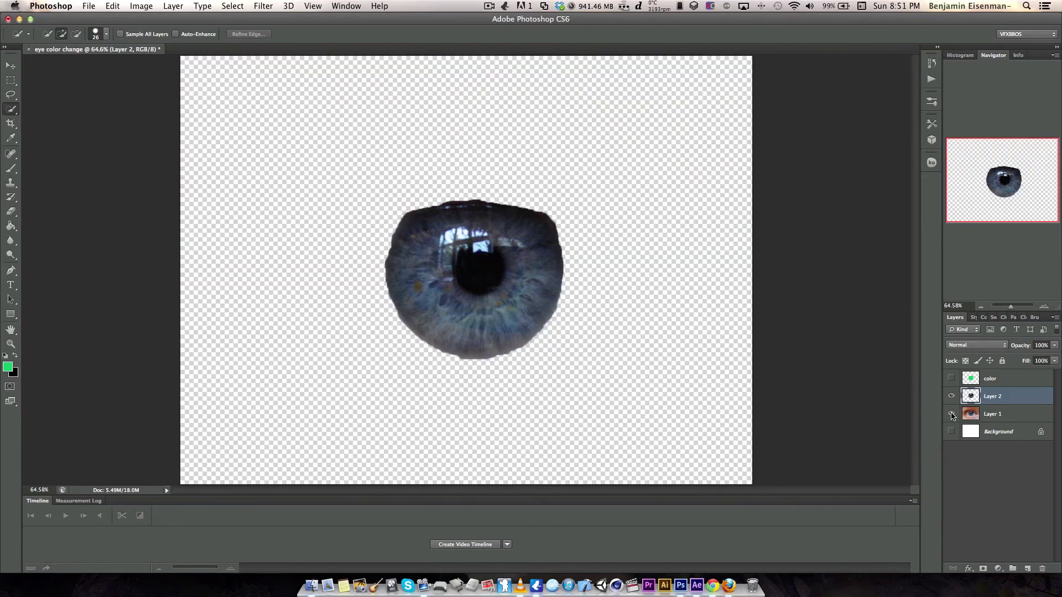
{"action": "key", "text": "super+alt+z"}
{"action": "key", "text": "super+alt+z"}
Feather the iris selection and copy it onto a new Layer 2.
{"action": "right_click", "coordinate": [464, 290]}
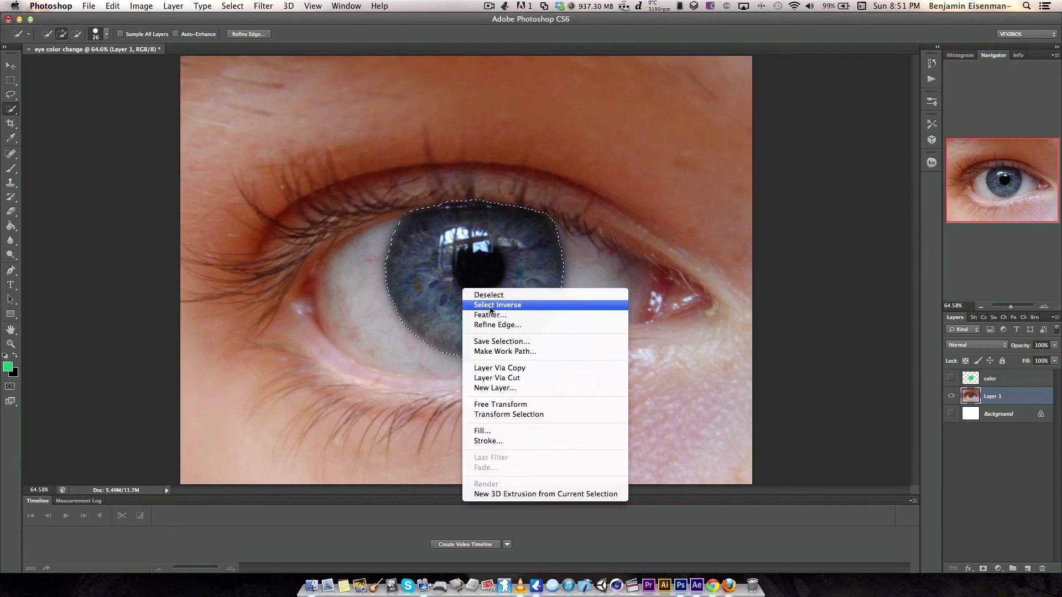
{"action": "left_click", "coordinate": [489, 314]}
{"action": "key", "text": "Return"}
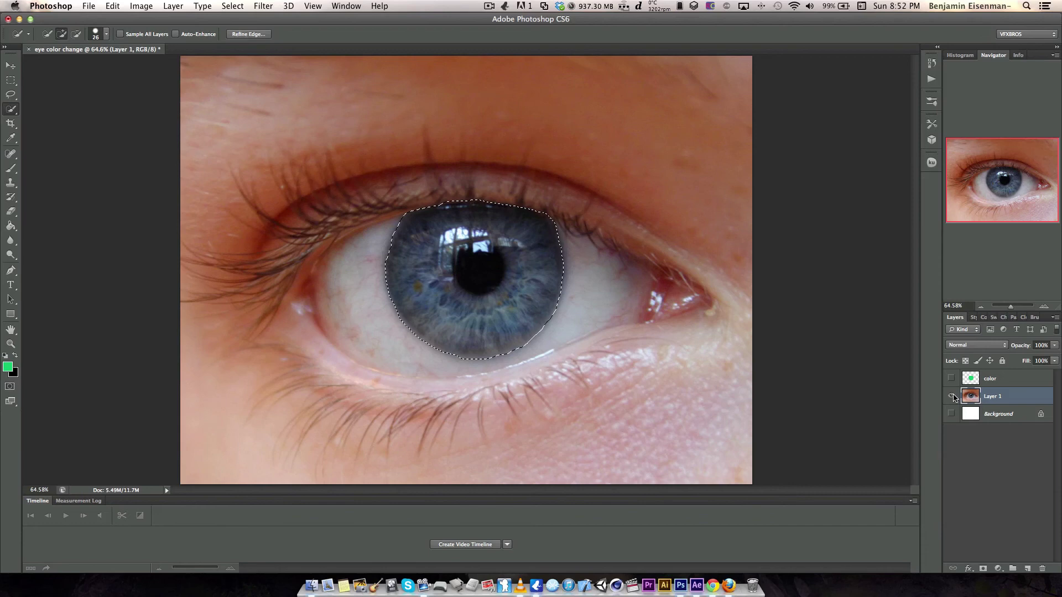
{"action": "key", "text": "super+j"}
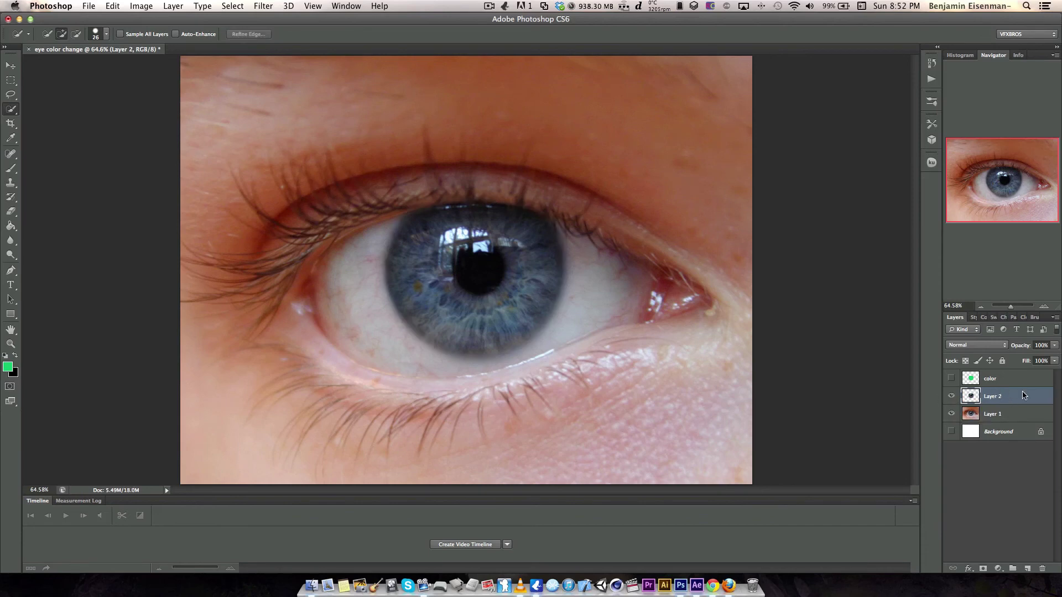
Colorize the iris in Hue/Saturation, trying yellow-green and orange tints first.
{"action": "key", "text": "super+u"}
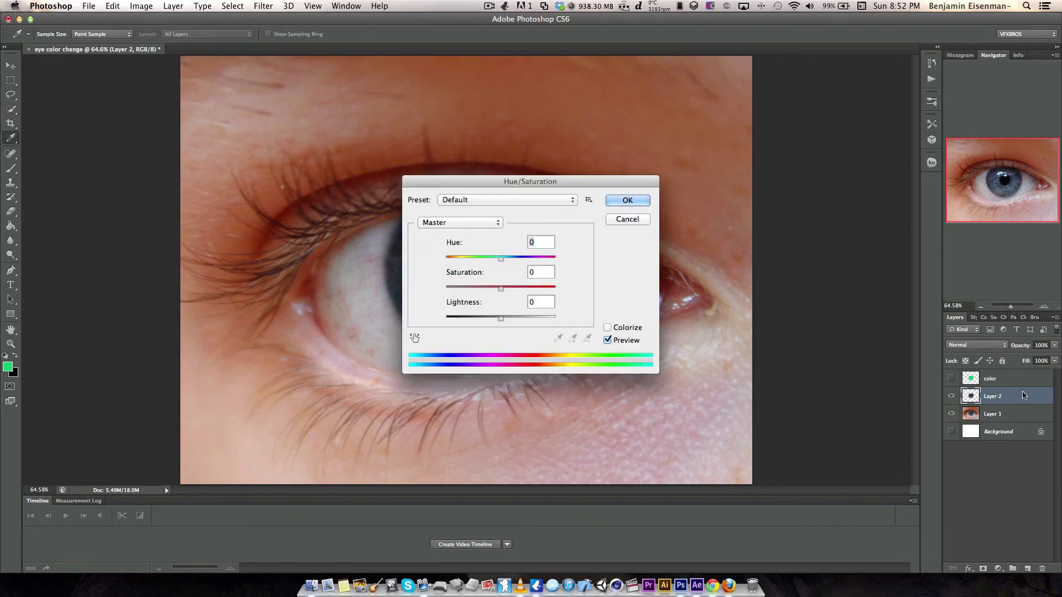
{"action": "left_click_drag", "start_coordinate": [538, 184], "coordinate": [818, 145]}
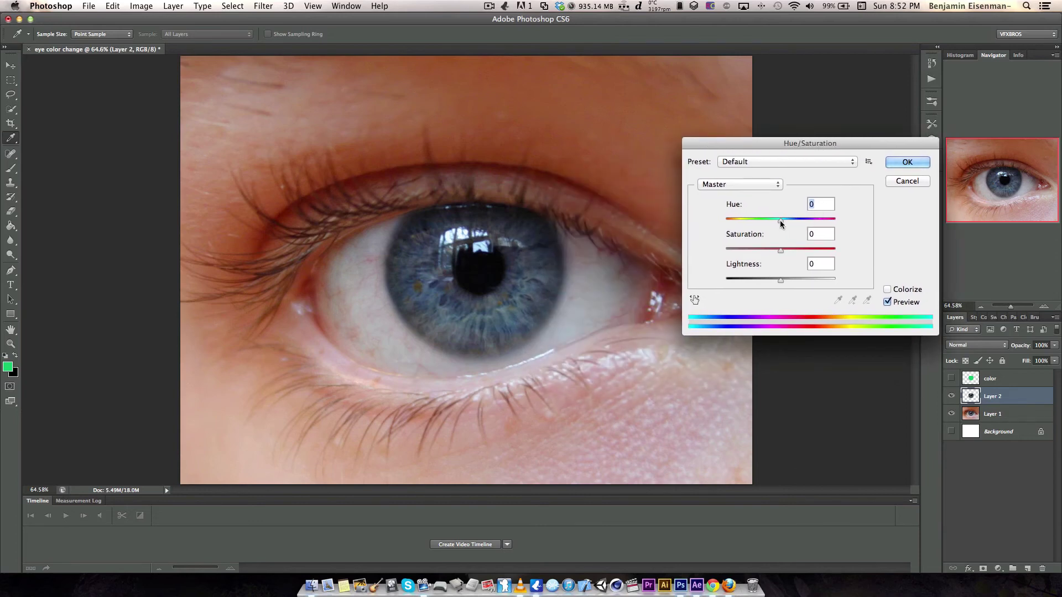
{"action": "left_click", "coordinate": [888, 290]}
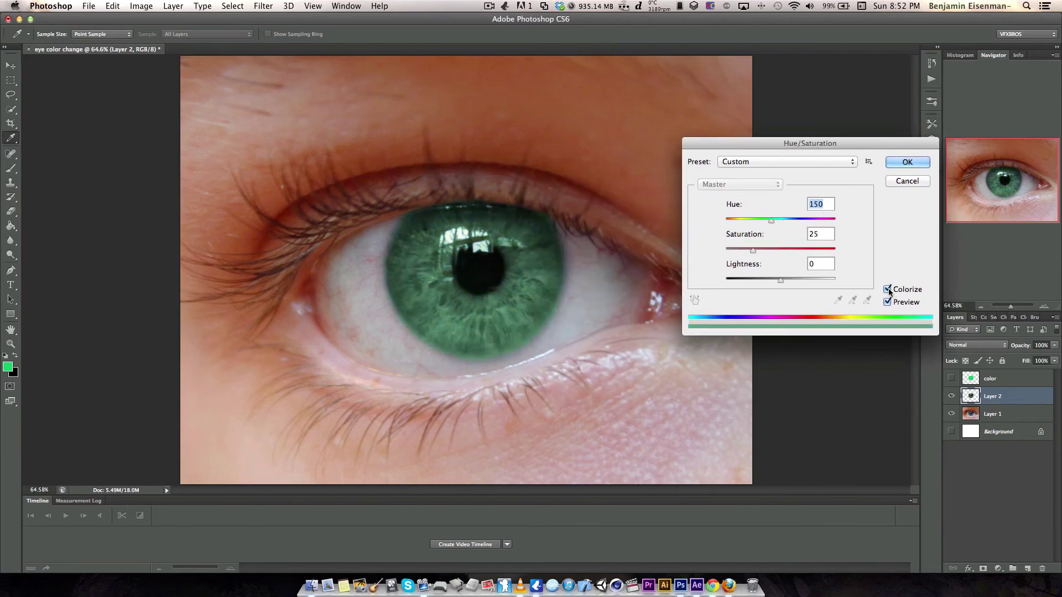
{"action": "left_click_drag", "start_coordinate": [773, 223], "coordinate": [804, 251]}
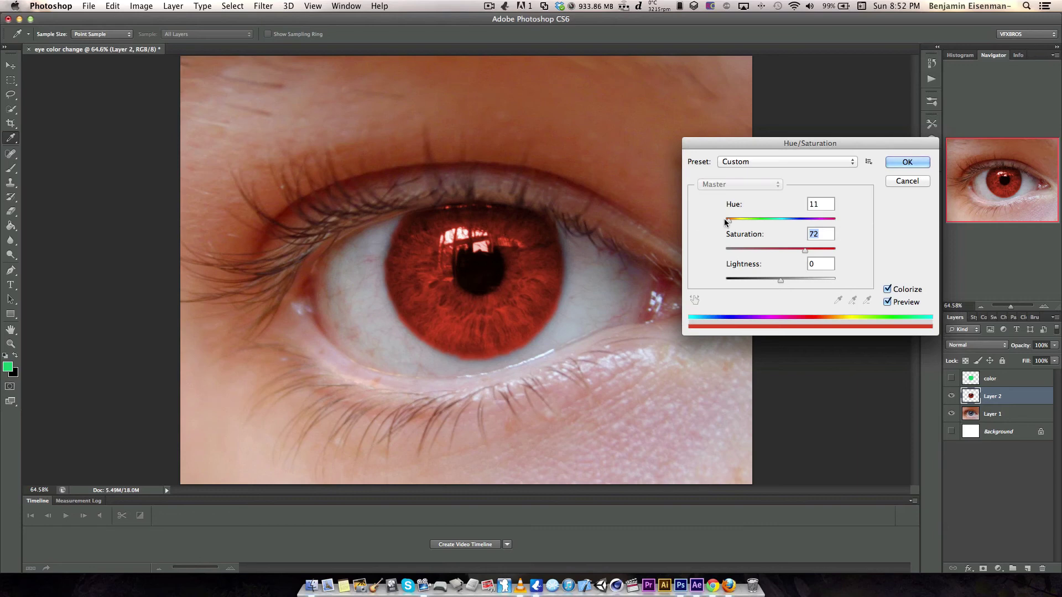
{"action": "left_click_drag", "start_coordinate": [730, 221], "coordinate": [732, 224]}
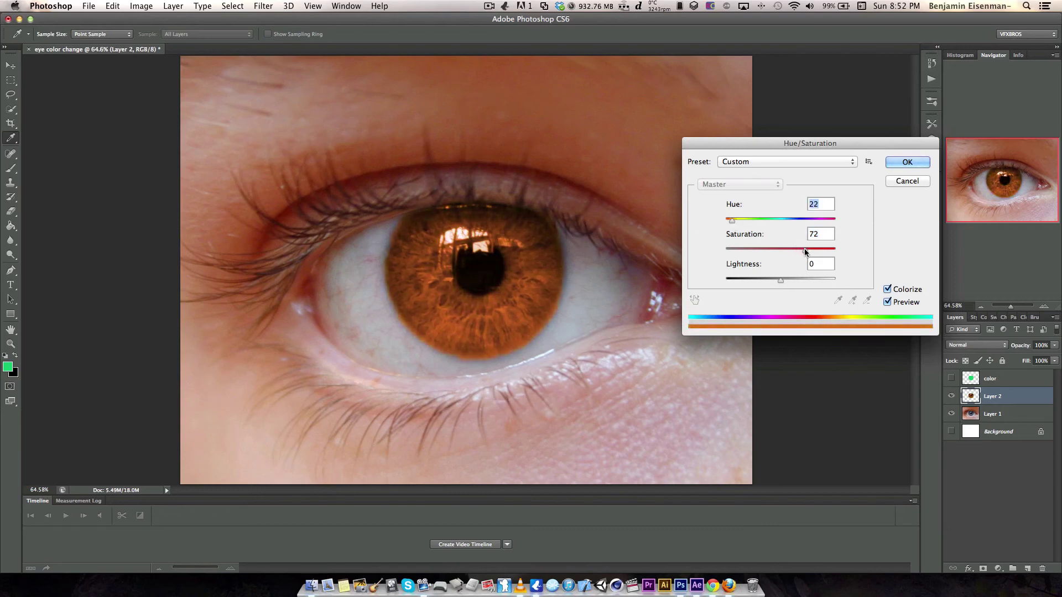
{"action": "left_click_drag", "start_coordinate": [804, 249], "coordinate": [818, 249]}
{"action": "left_click_drag", "start_coordinate": [729, 222], "coordinate": [682, 250]}
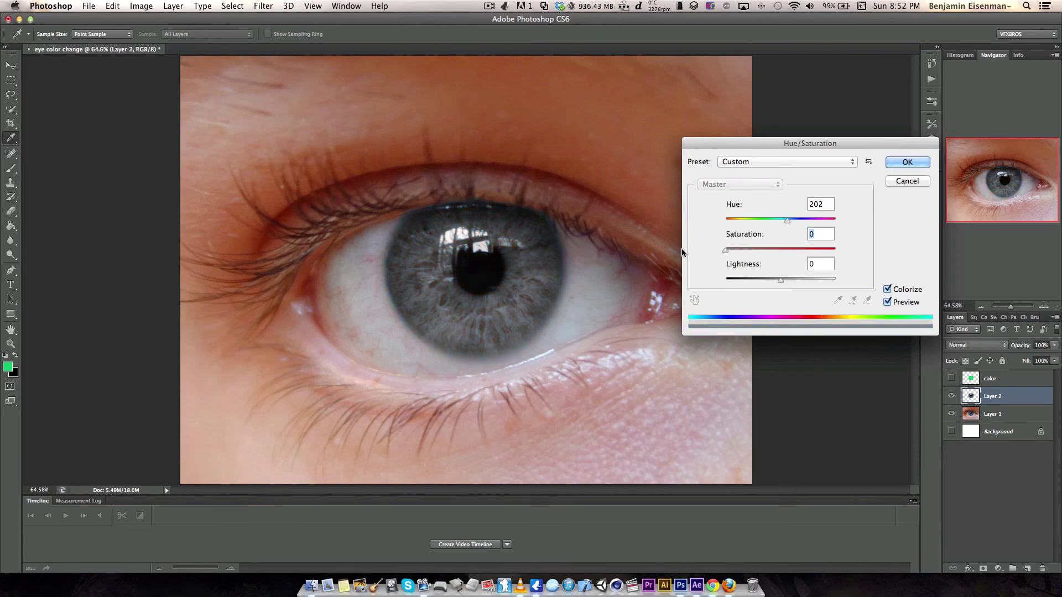
Settle on a magenta-pink hue around 344–349 with saturation 55 and apply it.
{"action": "left_click", "coordinate": [790, 222]}
{"action": "left_click_drag", "start_coordinate": [794, 224], "coordinate": [831, 221]}
{"action": "left_click", "coordinate": [794, 253]}
{"action": "left_click_drag", "start_coordinate": [794, 254], "coordinate": [786, 251]}
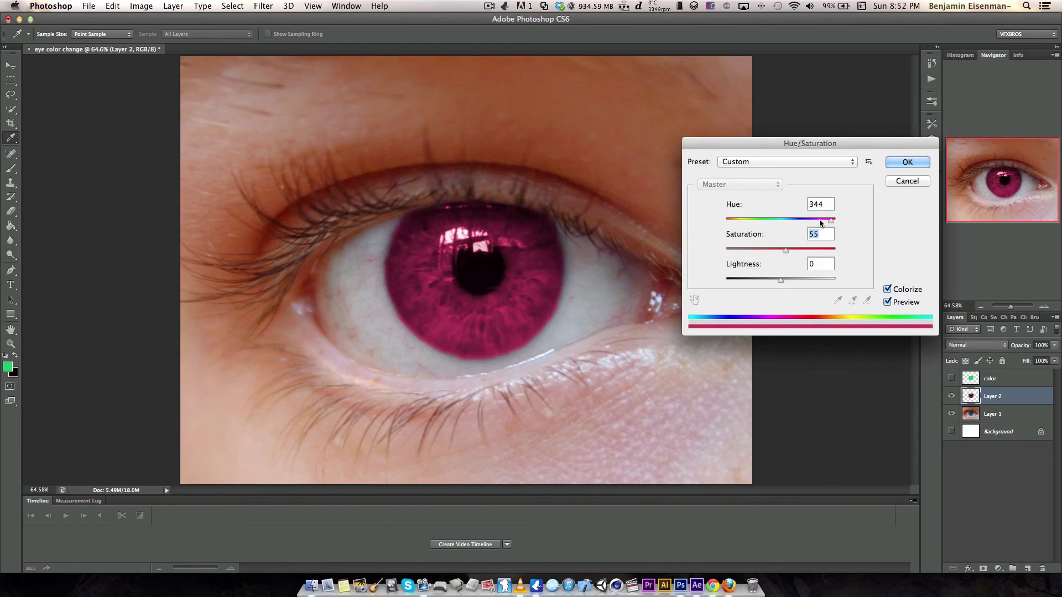
{"action": "mouse_move", "coordinate": [831, 221]}
{"action": "left_mouse_down"}
{"action": "mouse_move", "coordinate": [817, 223]}
{"action": "mouse_move", "coordinate": [833, 223]}
{"action": "left_mouse_up"}
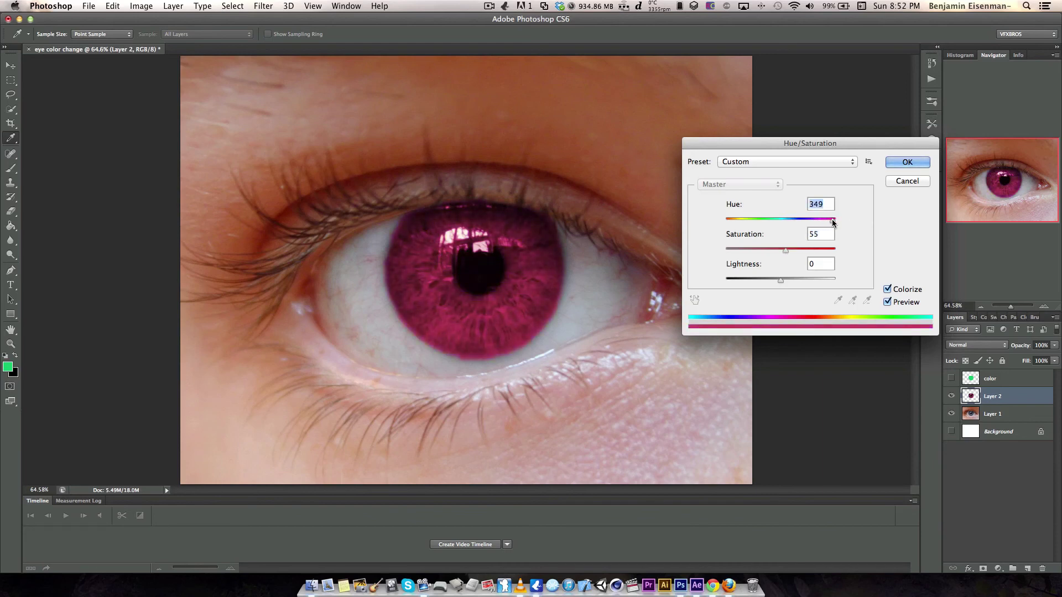
{"action": "left_click", "coordinate": [906, 162]}
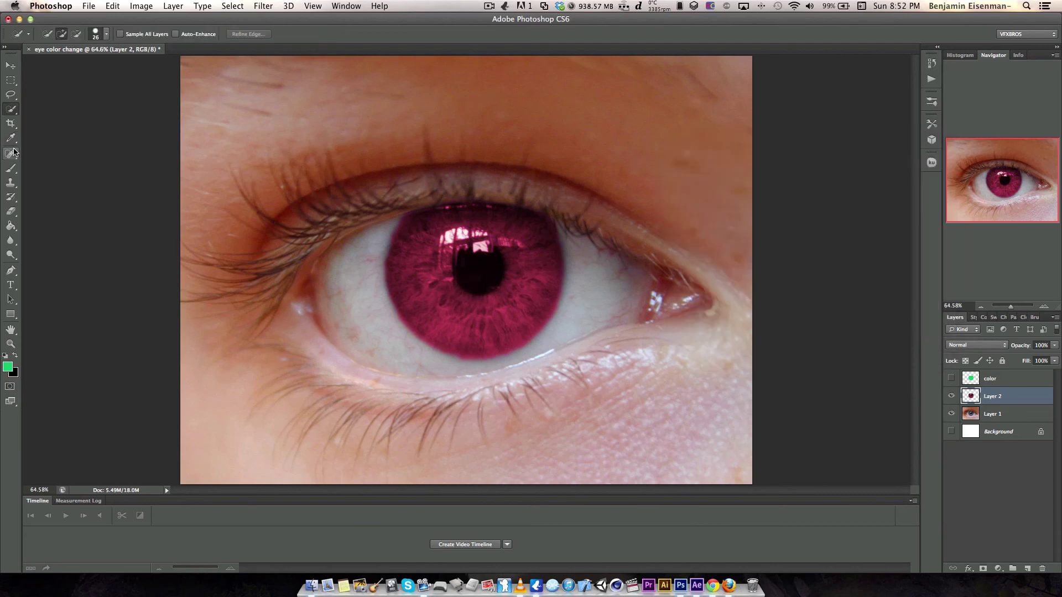
Pick the Eraser to remove stray pink around the iris edge on Layer 2.
{"action": "left_click", "coordinate": [13, 210]}
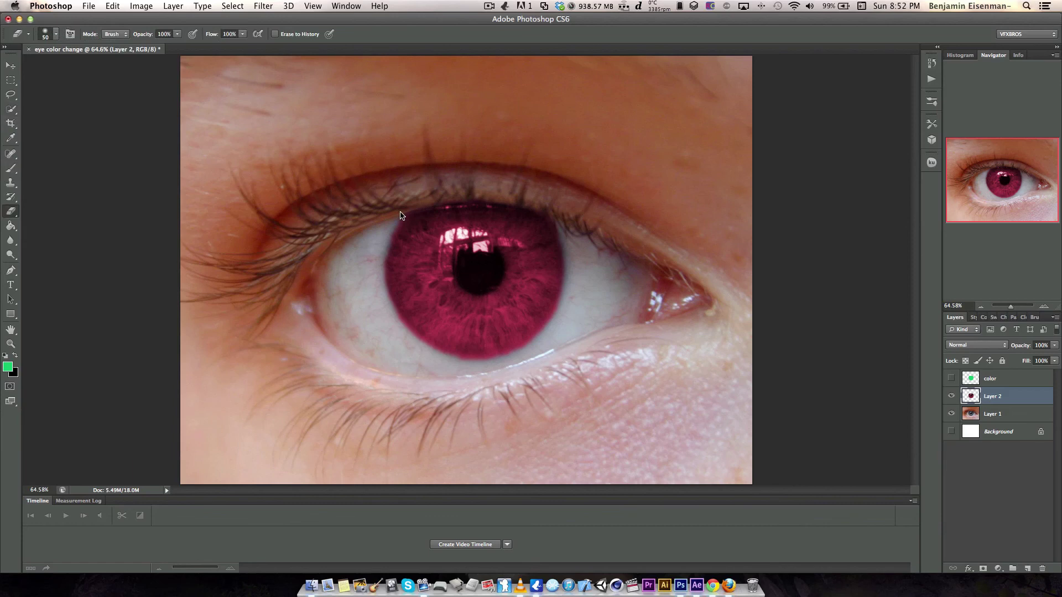